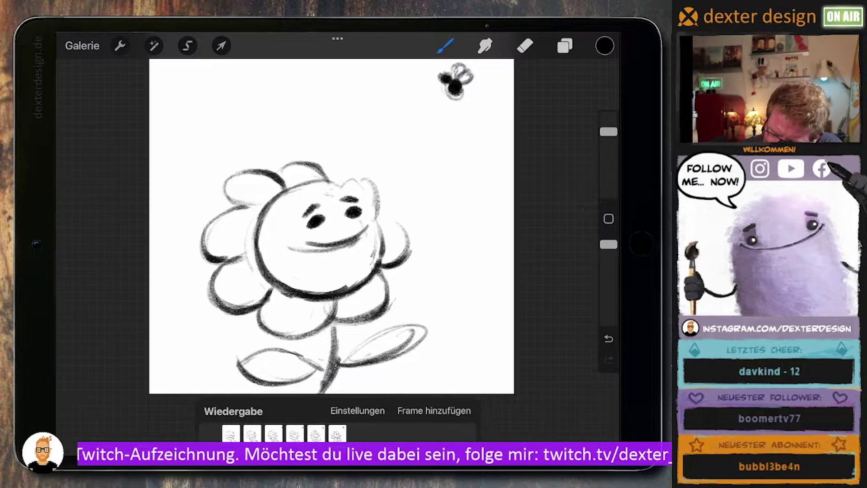
# Add a new seventh frame to the animation and select it for drawing.
pyautogui.click(525, 46)
pyautogui.click(434, 410)
pyautogui.click(445, 46)
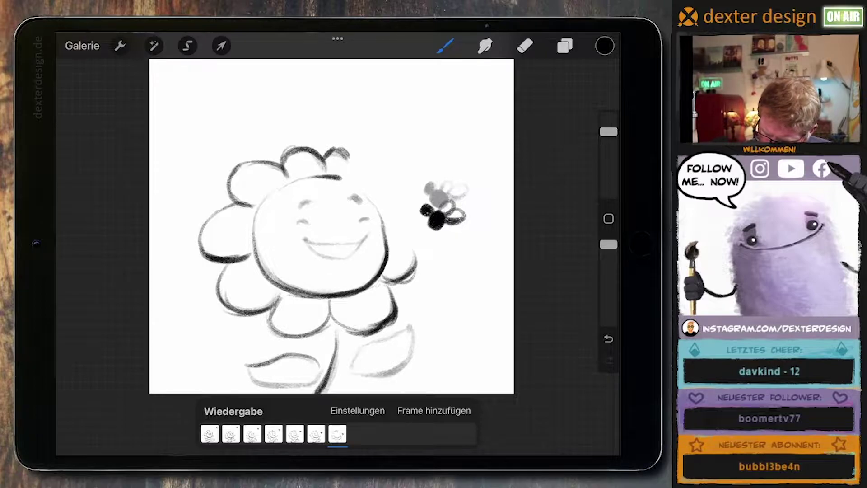
# Retrace the lower-right leaf and the upper-right and upper-left petal arcs in darker lines.
pyautogui.moveTo(361, 348); pyautogui.dragTo(348, 366)
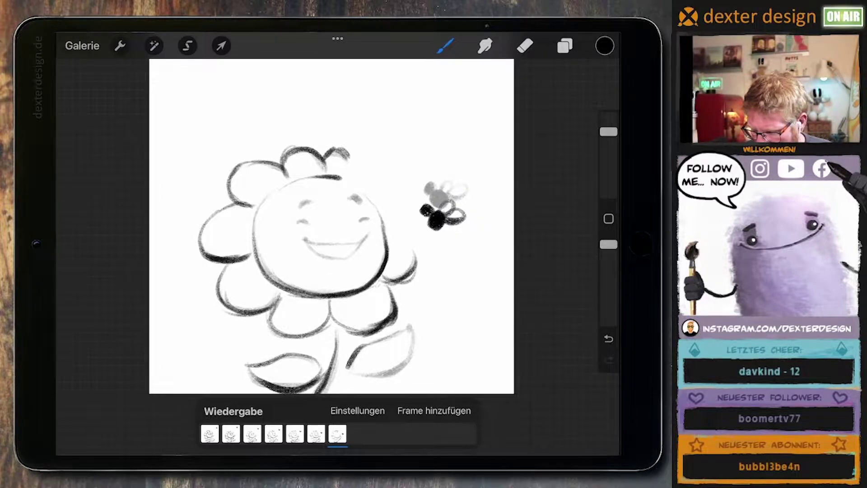
pyautogui.moveTo(409, 326); pyautogui.dragTo(398, 366)
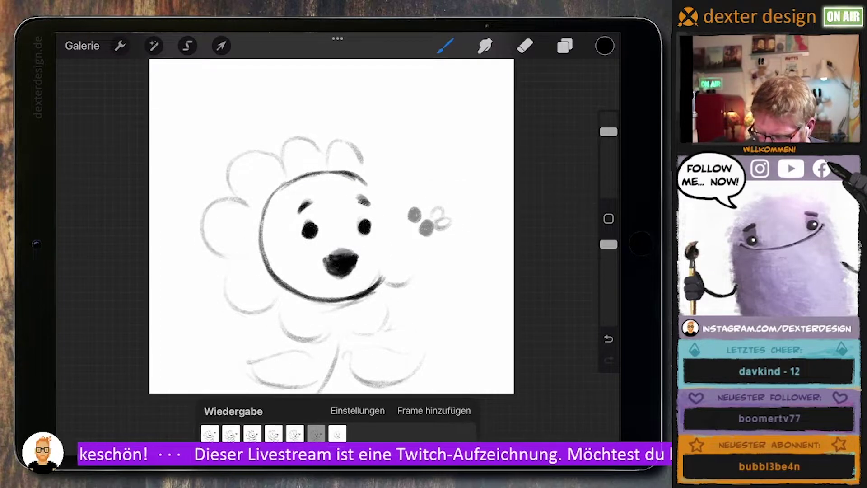
pyautogui.moveTo(325, 167); pyautogui.dragTo(365, 160)
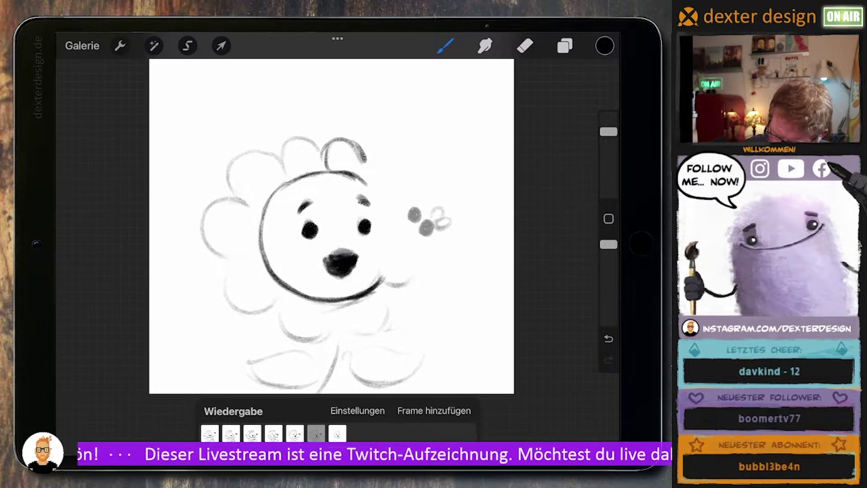
pyautogui.moveTo(285, 174)
pyautogui.mouseDown()
pyautogui.moveTo(321, 153)
pyautogui.moveTo(253, 202)
pyautogui.mouseUp()
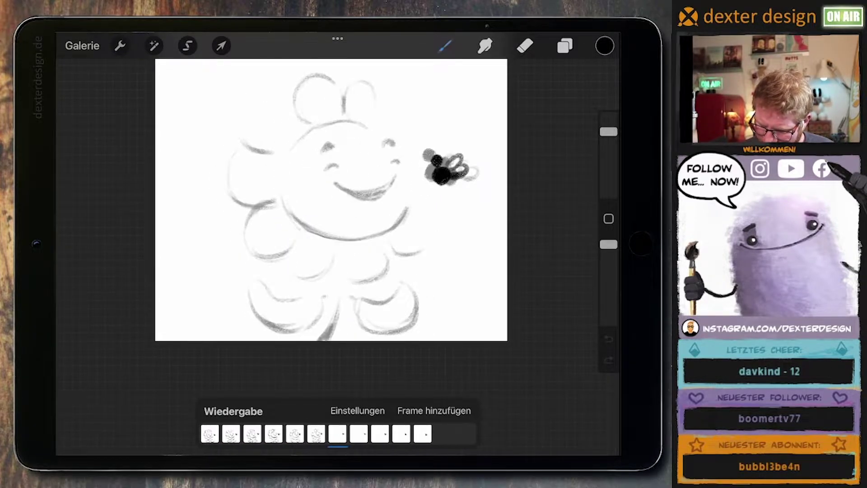
# Play the flower-and-bee animation through, then pause it.
pyautogui.click(234, 411)
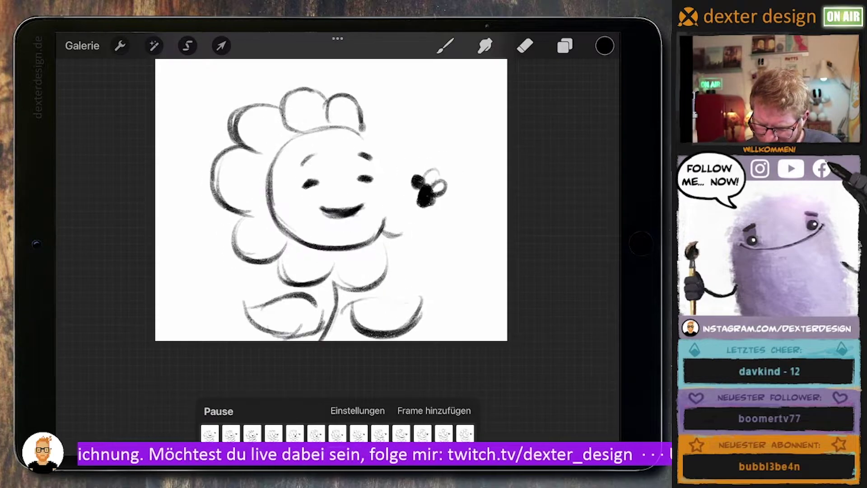
pyautogui.click(218, 411)
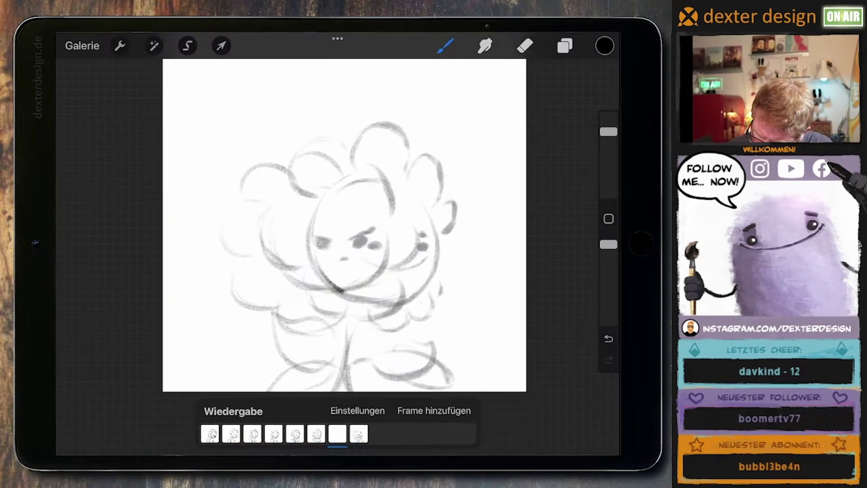
# Darken the head circle's chin and left side, undoing three stray strokes.
pyautogui.moveTo(395, 277)
pyautogui.mouseDown()
pyautogui.moveTo(313, 296)
pyautogui.moveTo(311, 223)
pyautogui.moveTo(311, 285)
pyautogui.mouseUp()
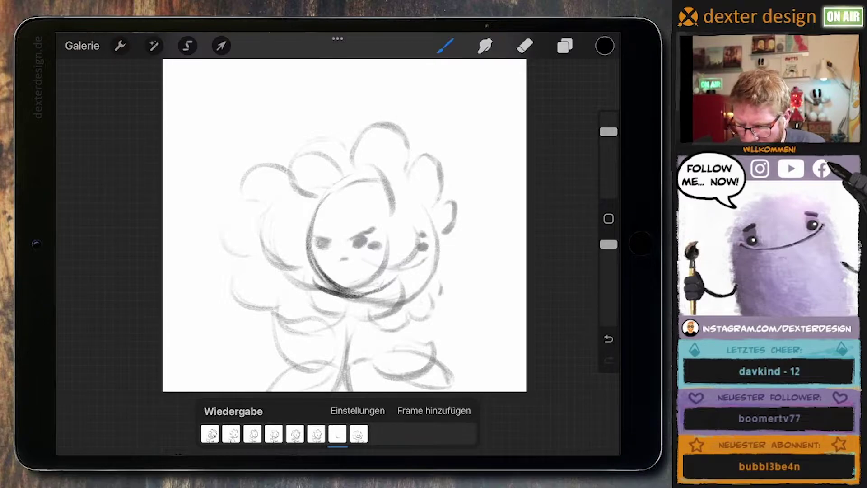
pyautogui.click(525, 46)
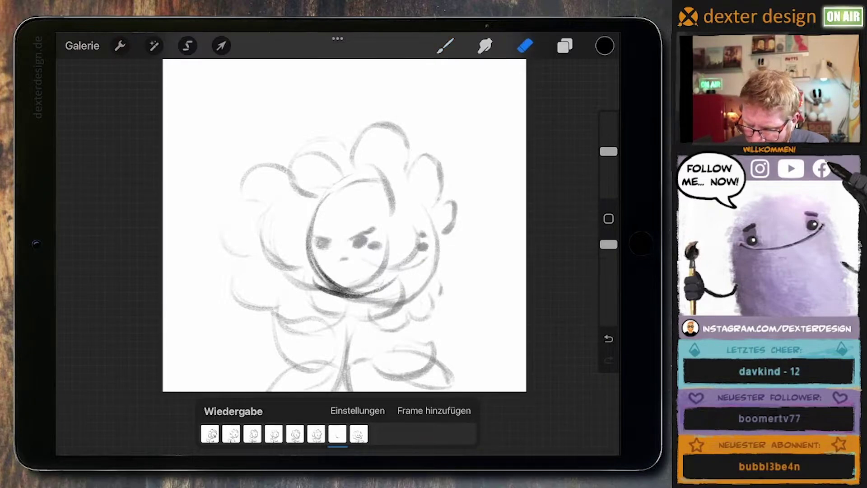
pyautogui.click(444, 46)
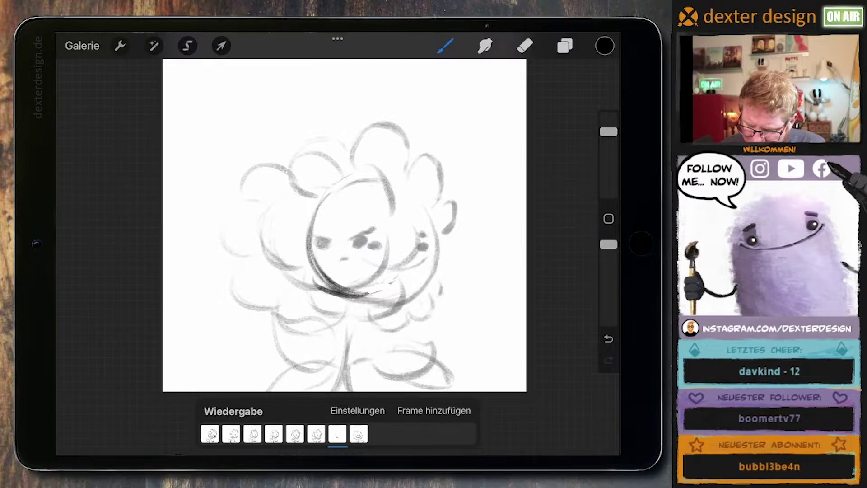
pyautogui.moveTo(318, 205); pyautogui.dragTo(309, 247)
pyautogui.hotkey('ctrl', 'z')
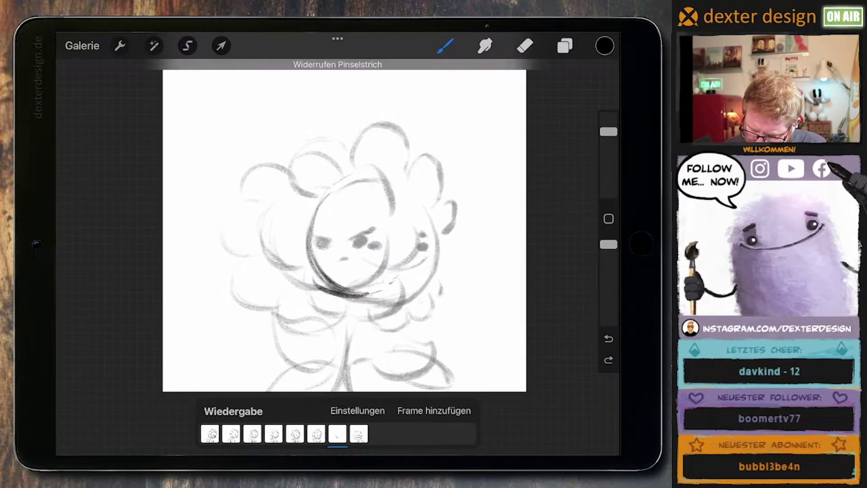
pyautogui.hotkey('ctrl', 'z')
pyautogui.hotkey('ctrl', 'z')
pyautogui.hotkey('ctrl', 'z')
pyautogui.hotkey('ctrl', 'z')
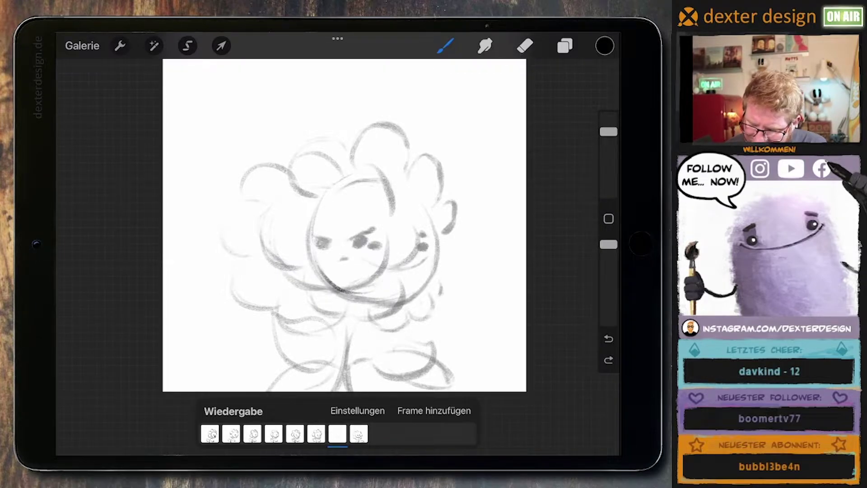
pyautogui.hotkey('ctrl', 'z')
pyautogui.hotkey('ctrl', 'z')
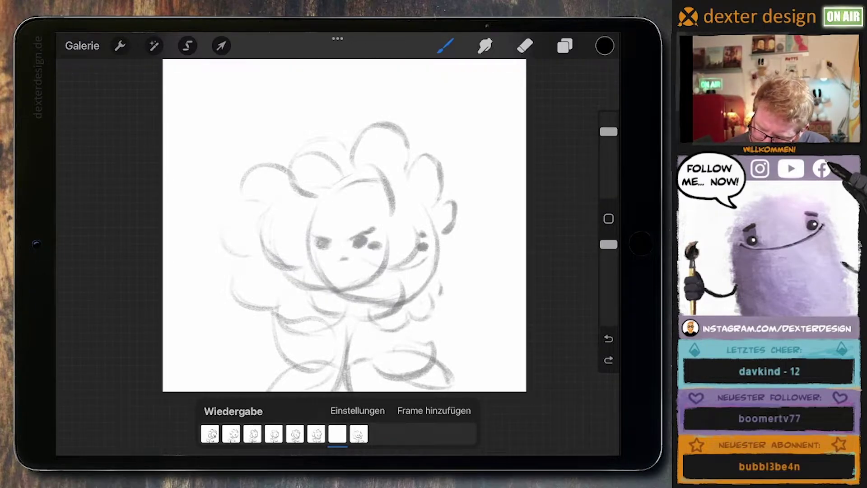
# Redraw the flower head's circular outline in dark strokes along the top and left.
pyautogui.moveTo(381, 172); pyautogui.dragTo(346, 176)
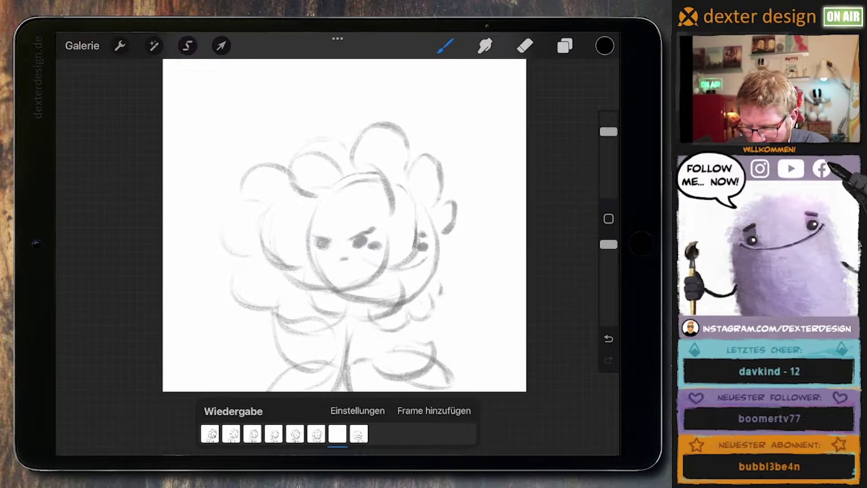
pyautogui.moveTo(479, 158); pyautogui.dragTo(398, 199)
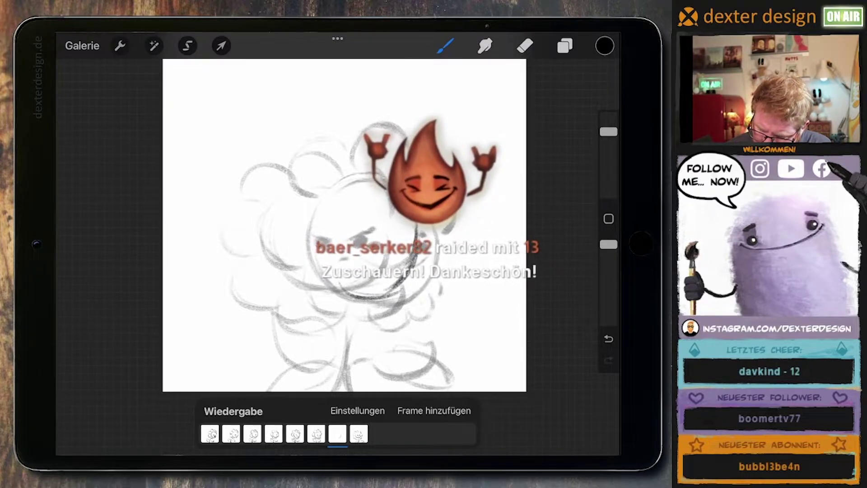
pyautogui.moveTo(348, 178); pyautogui.dragTo(307, 244)
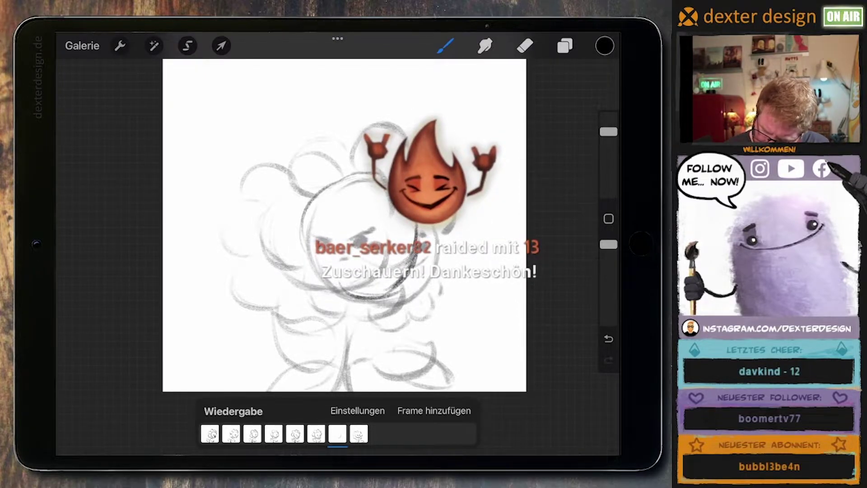
pyautogui.moveTo(373, 172); pyautogui.dragTo(312, 207)
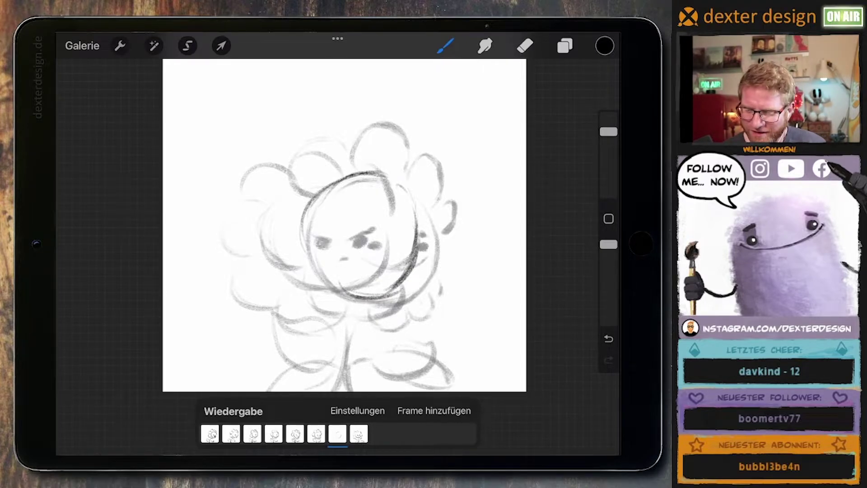
# Darken the head circle's lower-right arc, bottom, top and right edge.
pyautogui.moveTo(432, 221); pyautogui.dragTo(391, 291)
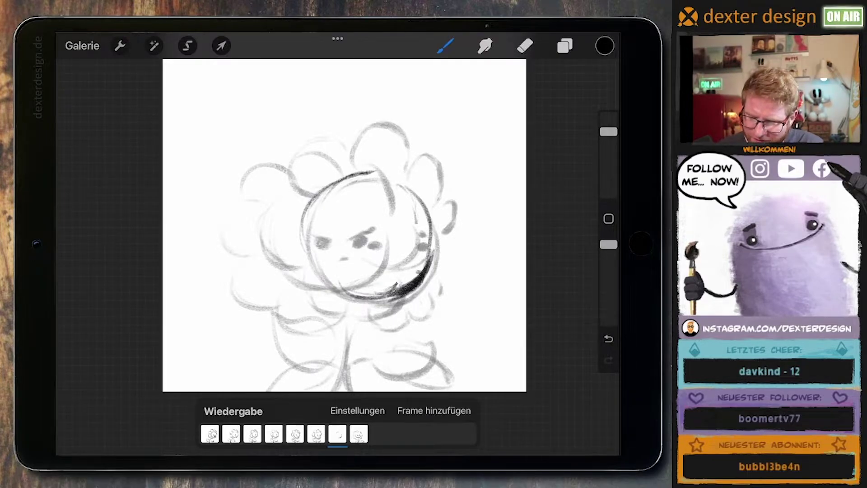
pyautogui.moveTo(432, 261); pyautogui.dragTo(382, 296)
pyautogui.moveTo(432, 239); pyautogui.dragTo(425, 264)
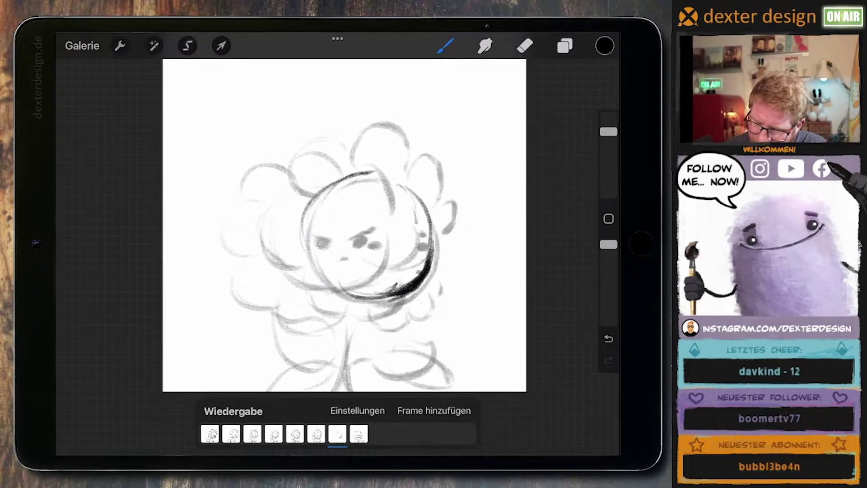
pyautogui.moveTo(409, 291); pyautogui.dragTo(361, 297)
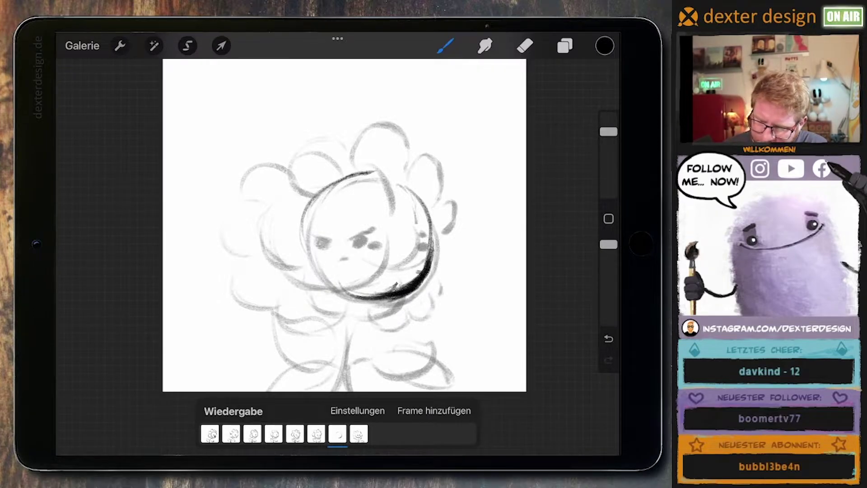
pyautogui.moveTo(319, 195)
pyautogui.mouseDown()
pyautogui.moveTo(409, 186)
pyautogui.moveTo(336, 177)
pyautogui.mouseUp()
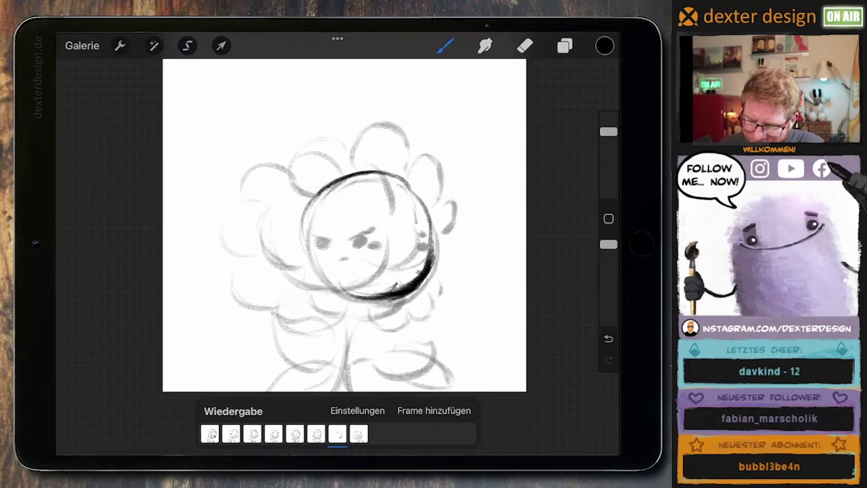
pyautogui.moveTo(435, 234); pyautogui.dragTo(429, 267)
# Erase parts of the head outline on the right, then return to the brush.
pyautogui.click(525, 45)
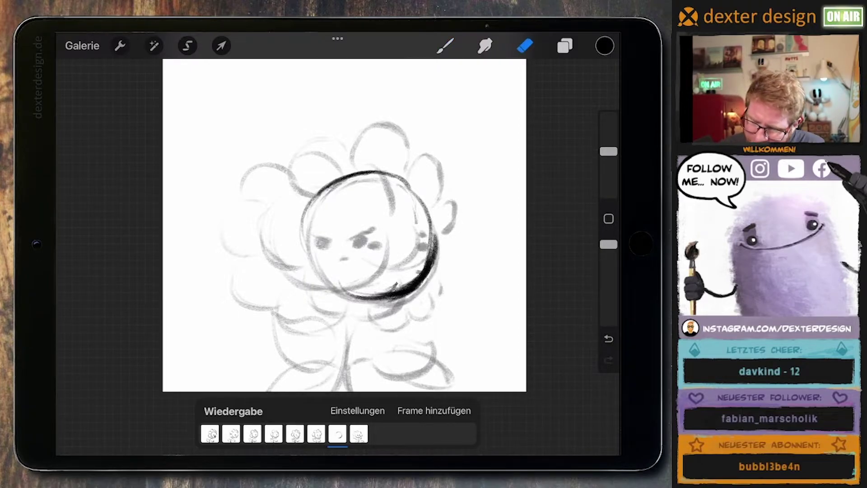
pyautogui.moveTo(423, 203)
pyautogui.mouseDown()
pyautogui.moveTo(429, 256)
pyautogui.moveTo(398, 181)
pyautogui.mouseUp()
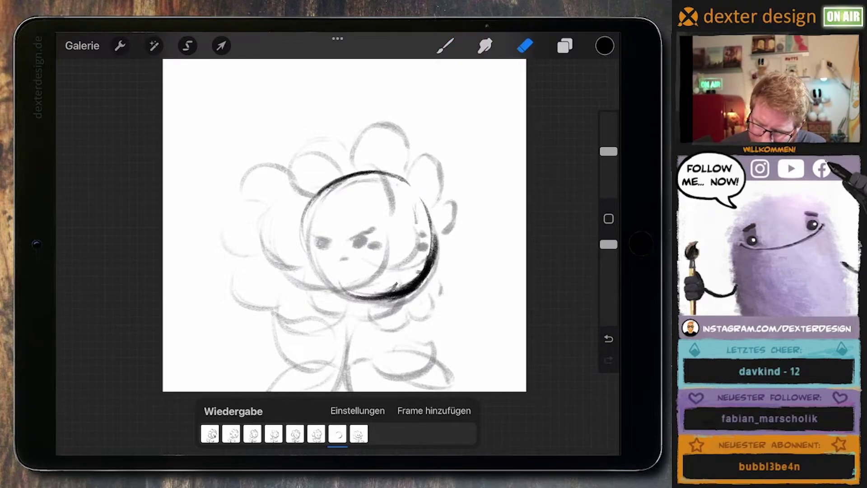
pyautogui.click(445, 45)
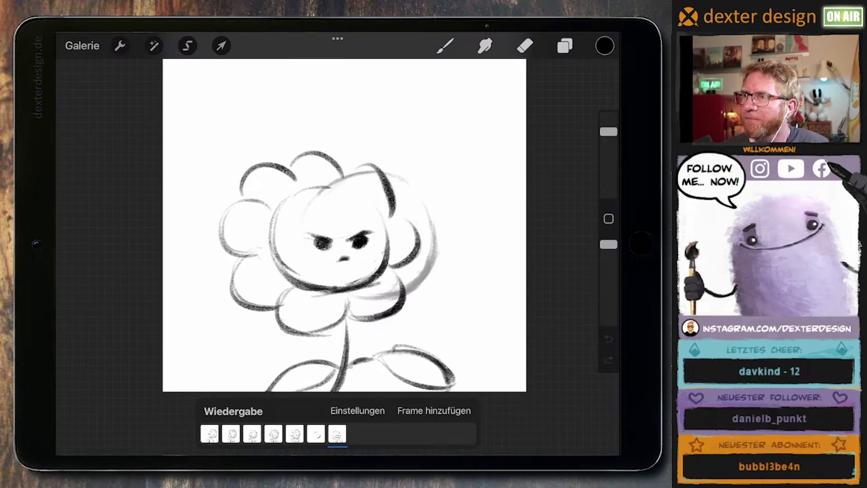
pyautogui.click(445, 46)
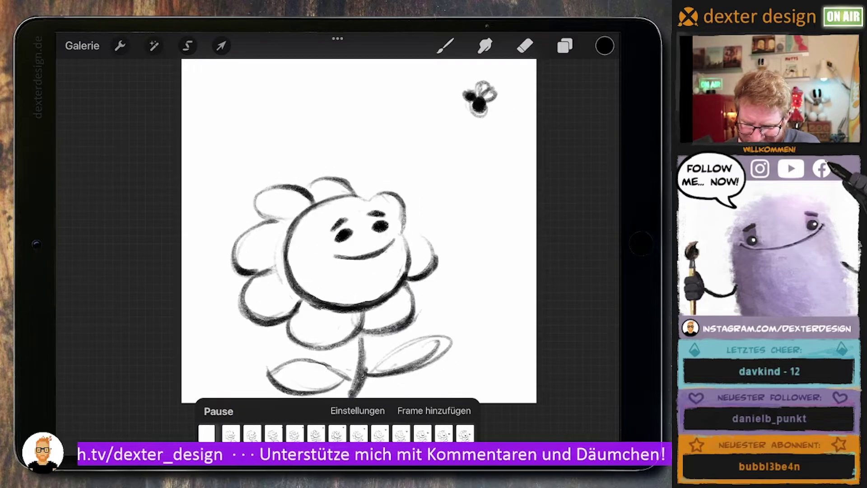
# Replay the animation several times, stop on a side-facing flower frame, and open the colours.
pyautogui.click(219, 411)
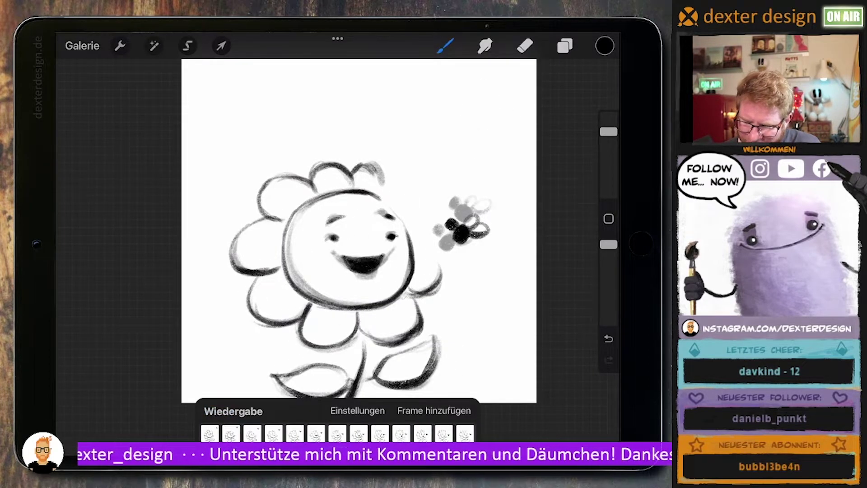
pyautogui.click(233, 411)
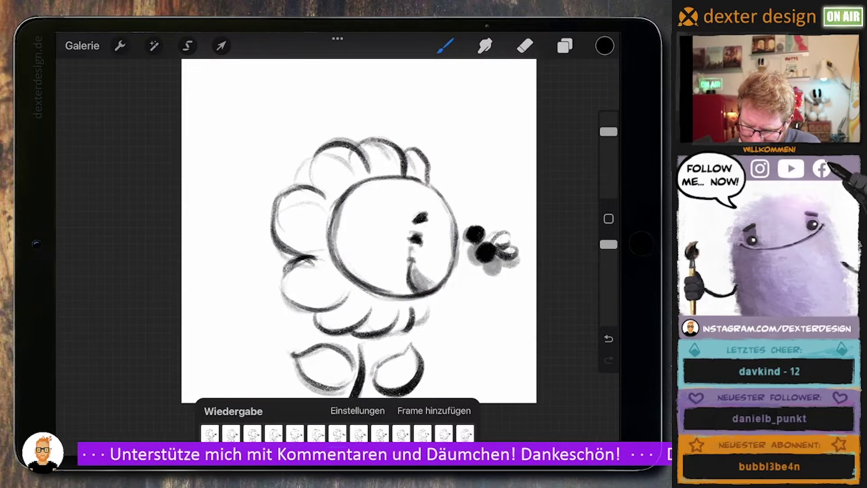
pyautogui.click(233, 411)
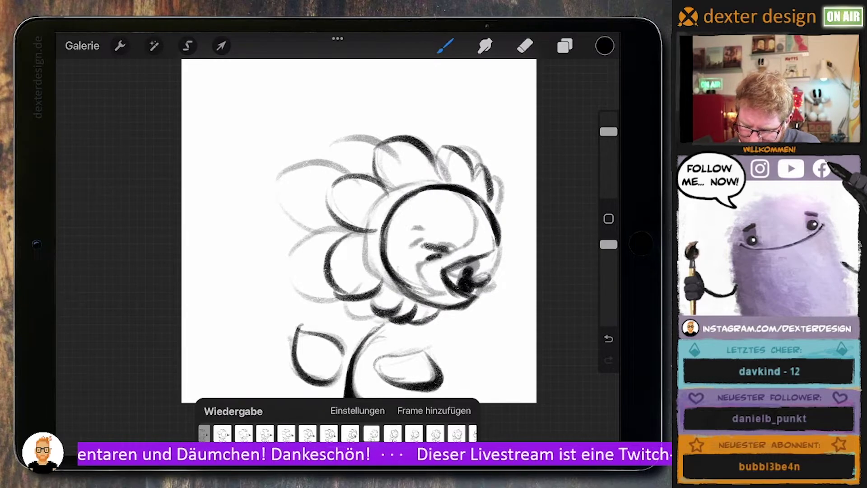
pyautogui.click(233, 411)
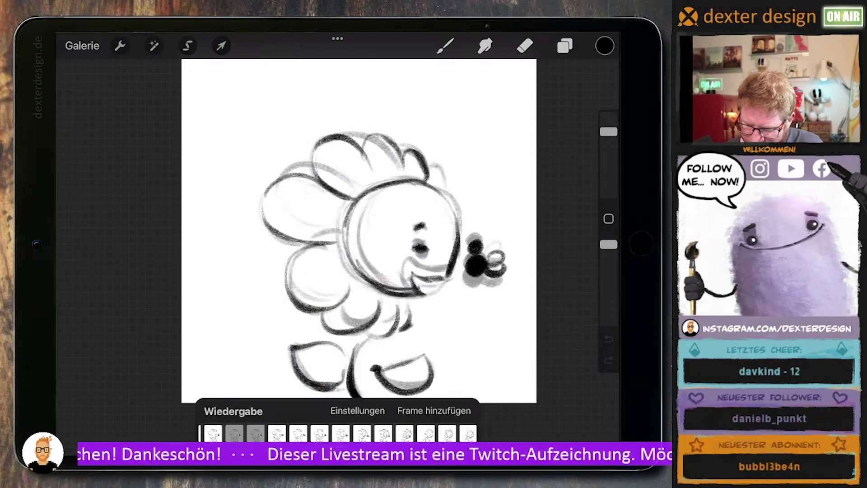
pyautogui.click(233, 411)
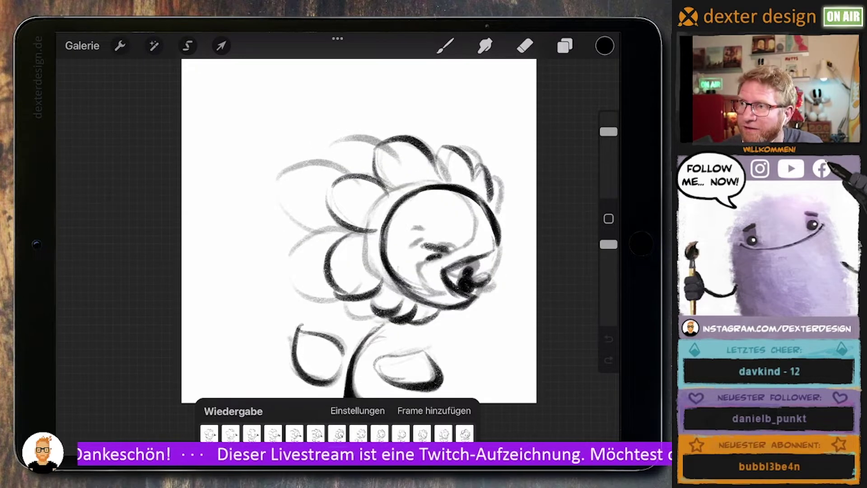
pyautogui.click(604, 45)
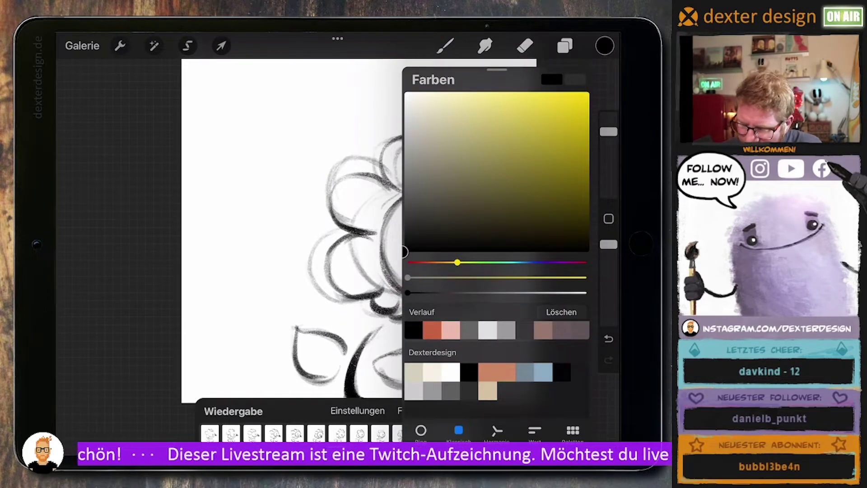
# Set the painting colour to a strong red and close the colour panel.
pyautogui.moveTo(458, 262); pyautogui.dragTo(408, 262)
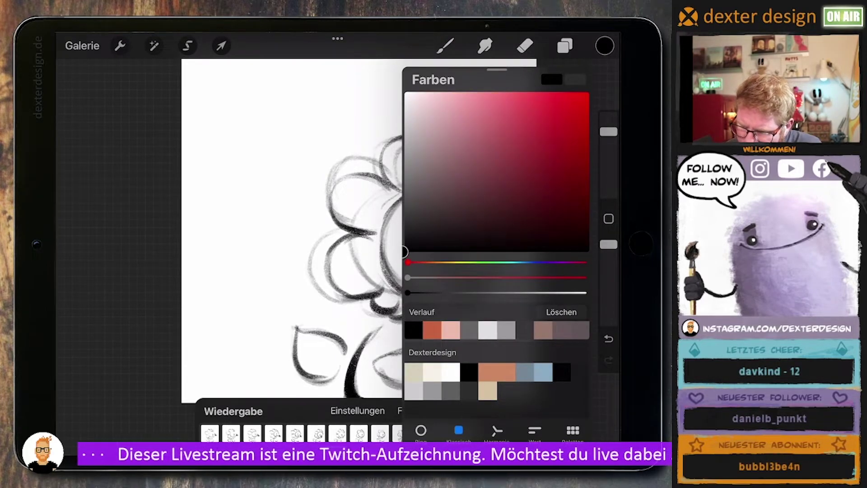
pyautogui.click(531, 127)
pyautogui.click(605, 45)
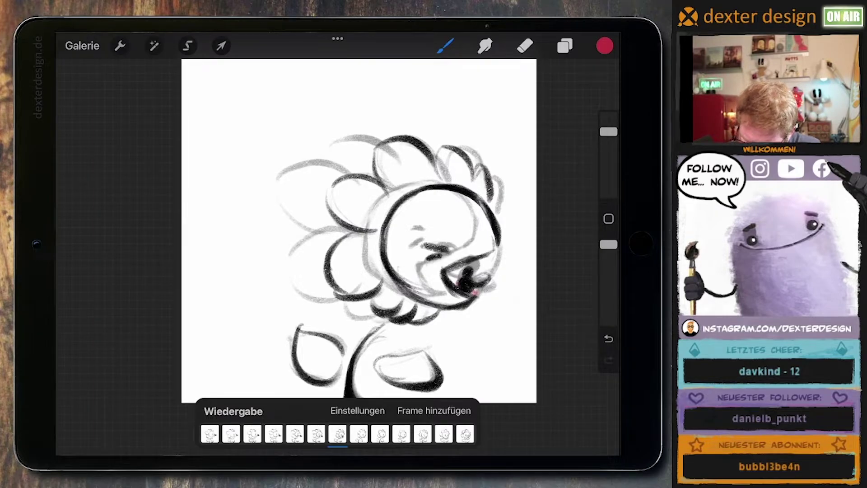
# Undo the latest dark strokes, redo them, then undo them again.
pyautogui.hotkey('ctrl', 'z')
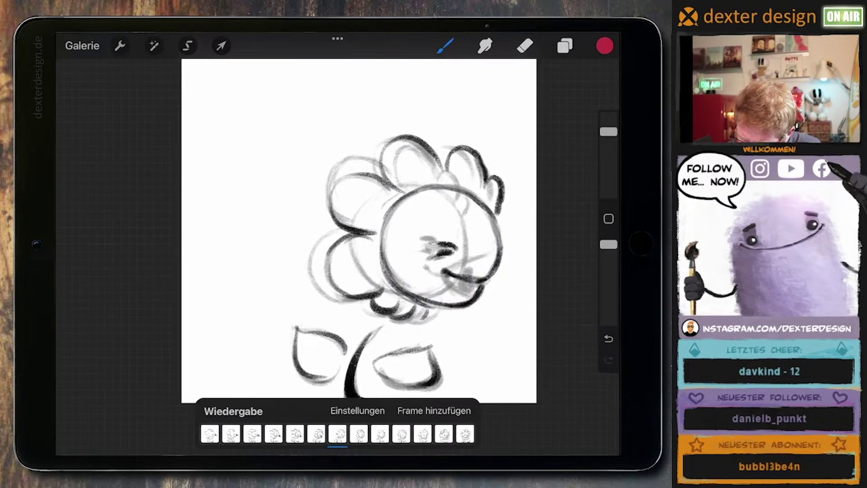
pyautogui.hotkey('ctrl', 'shift', 'z')
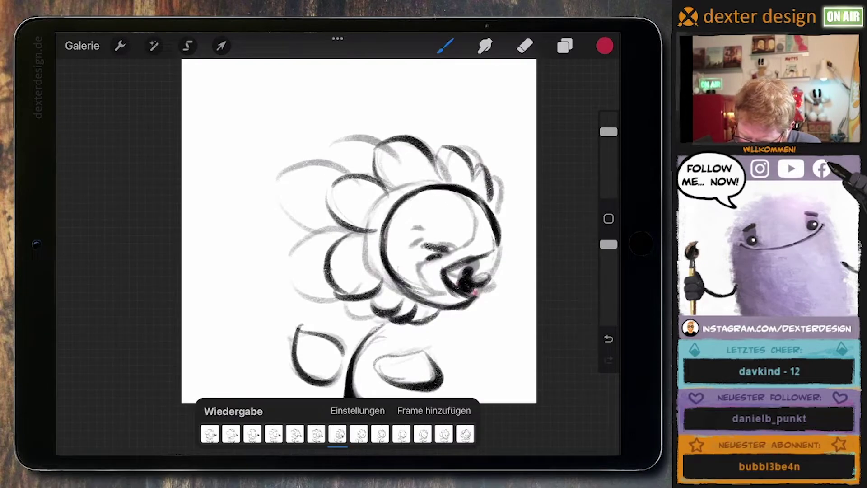
pyautogui.hotkey('ctrl', 'z')
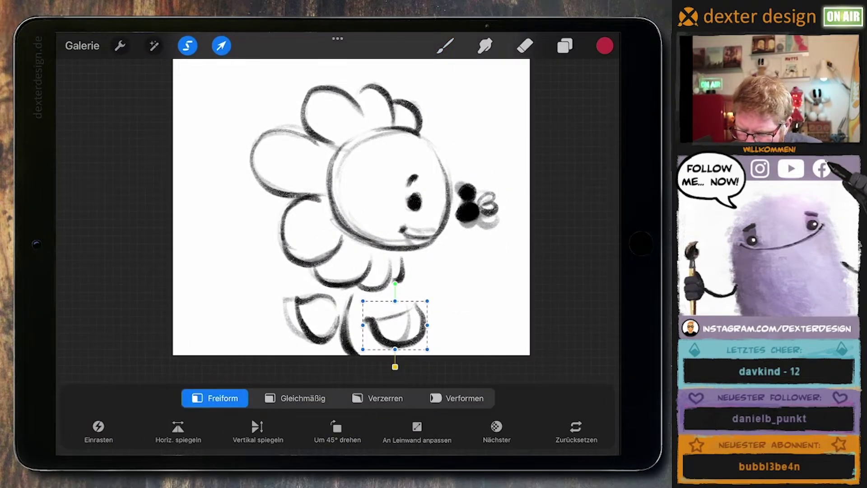
# Lasso the back foot and shift it slightly to the right.
pyautogui.click(188, 45)
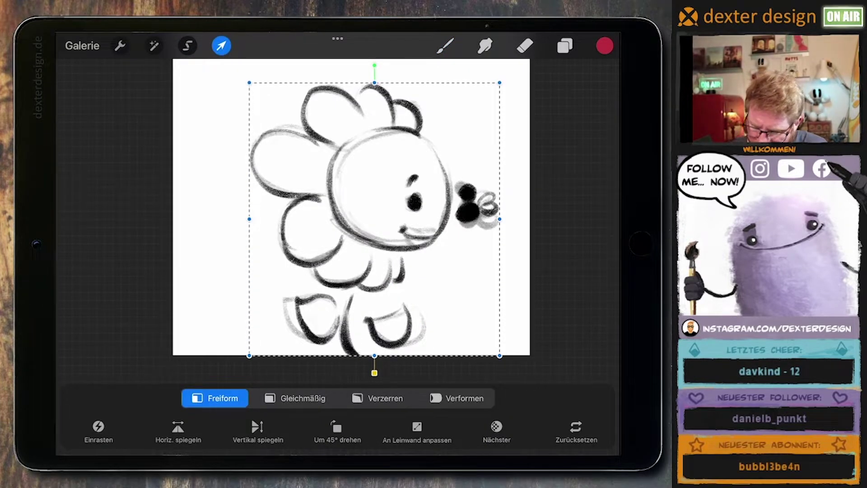
pyautogui.press('b')
pyautogui.click(187, 46)
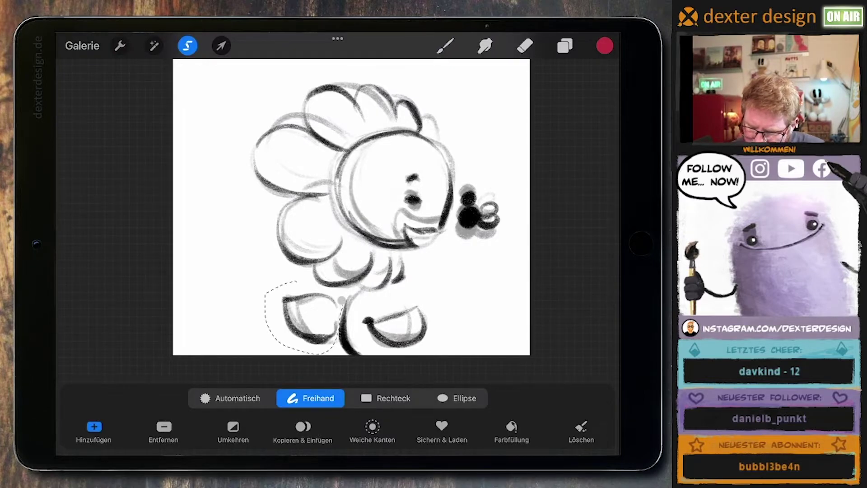
pyautogui.click(222, 46)
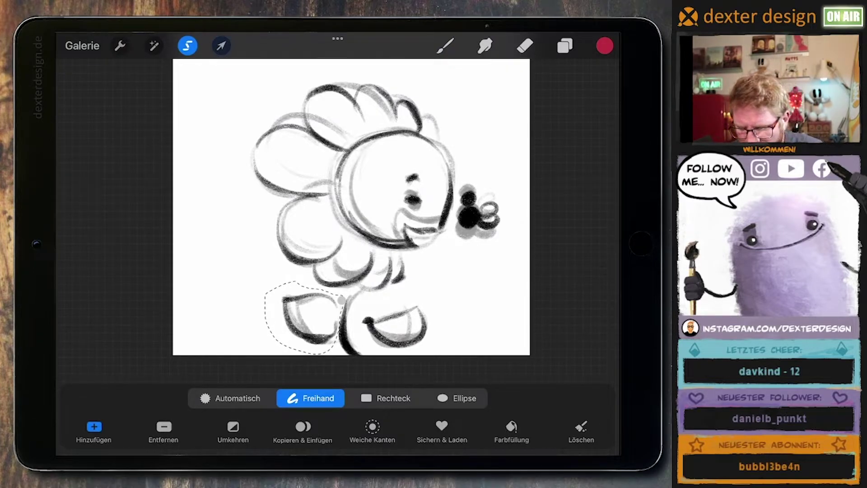
pyautogui.moveTo(311, 316); pyautogui.dragTo(323, 316)
pyautogui.press('b')
pyautogui.press('v')
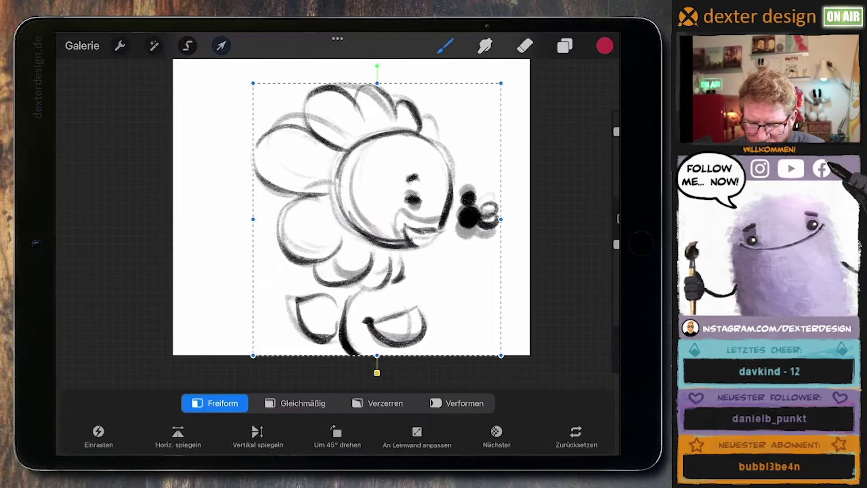
# Lasso the front foot, make it narrower, enlarge it up and right, and commit.
pyautogui.press('s')
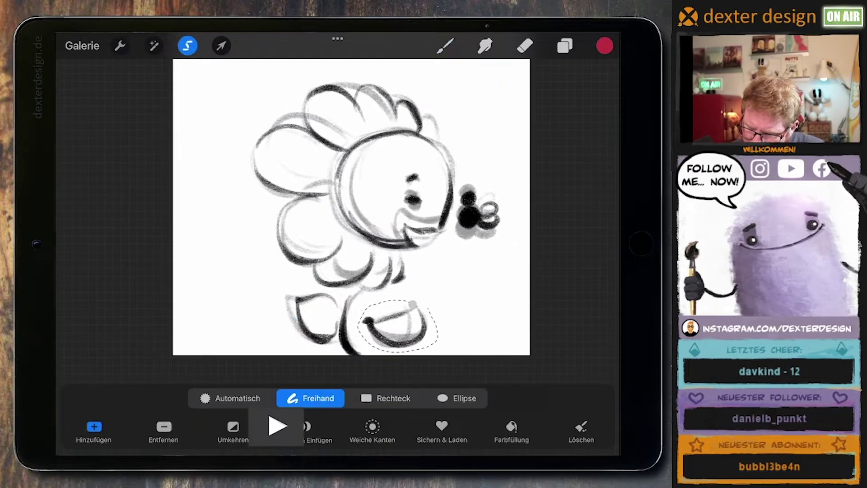
pyautogui.press('v')
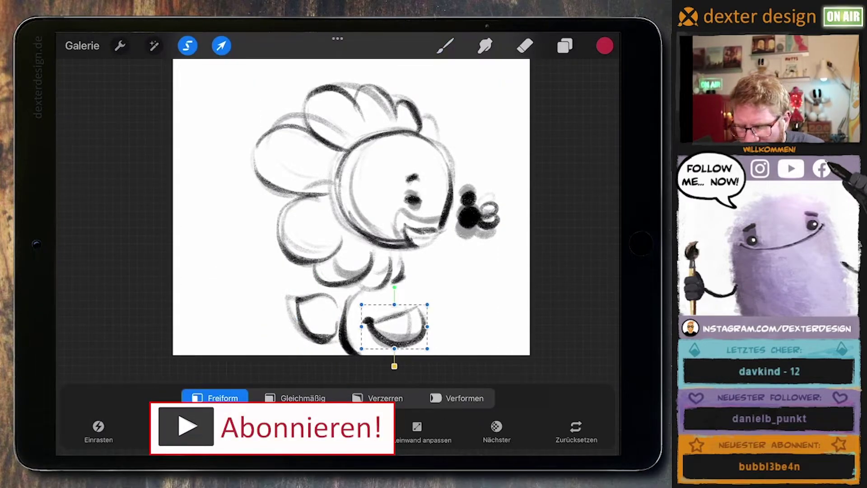
pyautogui.moveTo(427, 326)
pyautogui.mouseDown()
pyautogui.moveTo(415, 326)
pyautogui.moveTo(387, 352)
pyautogui.mouseUp()
pyautogui.moveTo(414, 305); pyautogui.dragTo(419, 300)
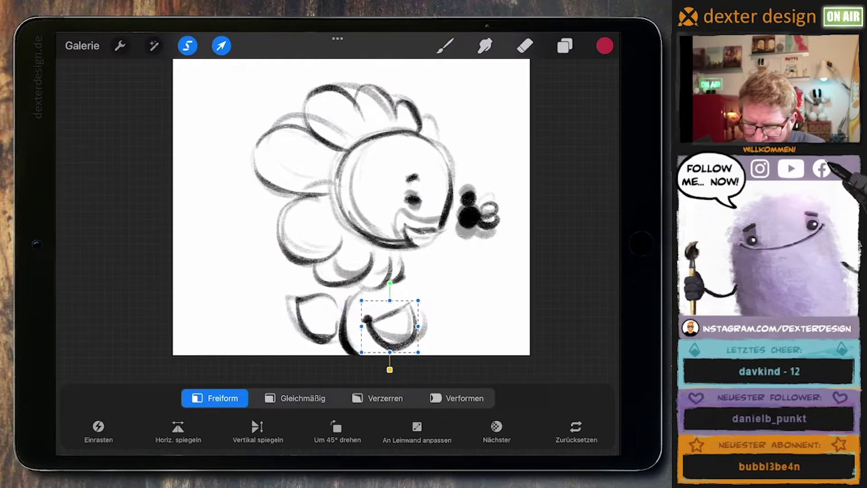
pyautogui.click(222, 46)
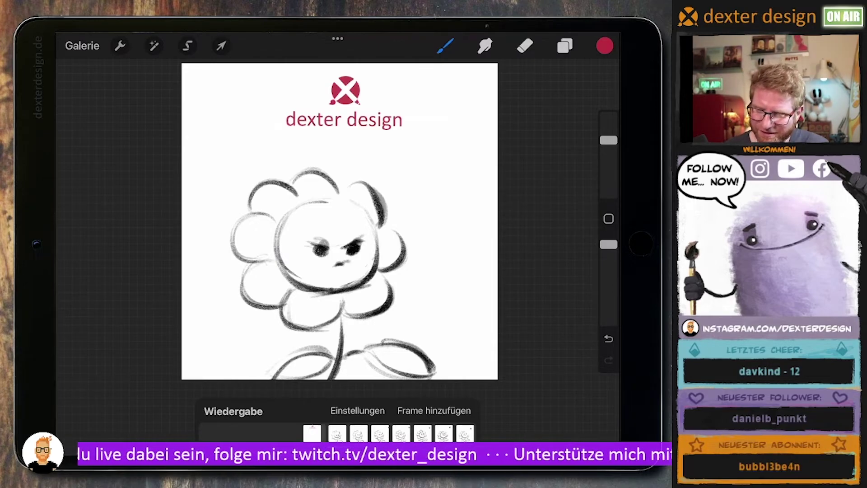
# Fit the canvas view and play the dexter design logo flower animation.
pyautogui.scroll(-2, 349, 219)
pyautogui.scroll(2, 349, 218)
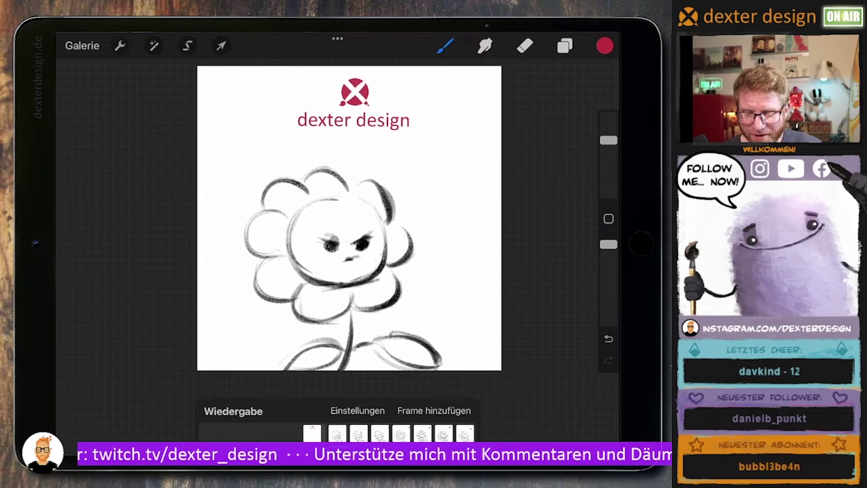
pyautogui.click(234, 411)
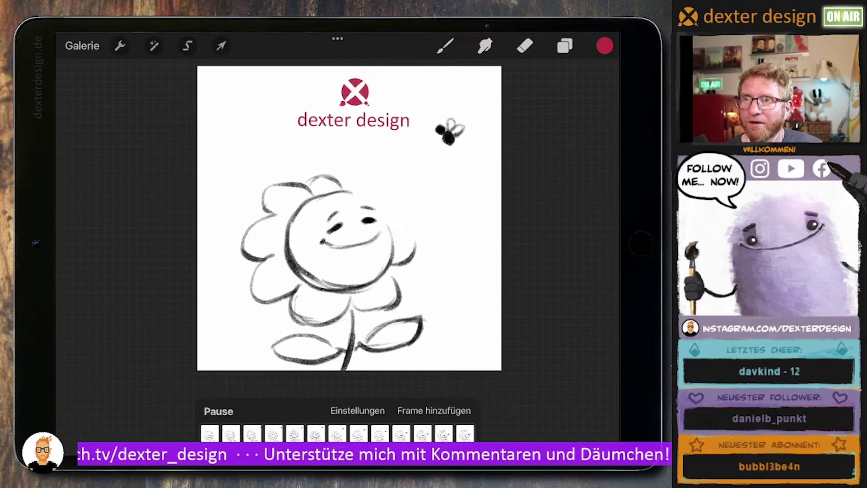